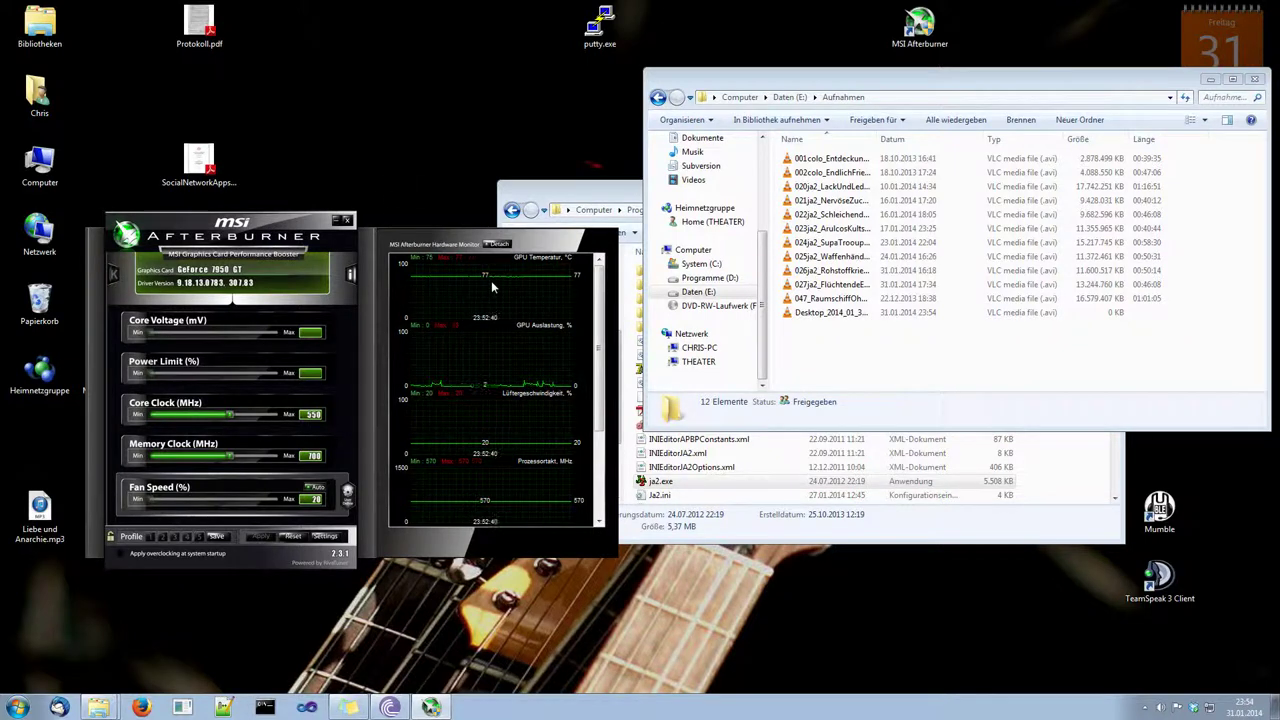
- Open the MSI Afterburner properties and bring up the Videoaufnahme settings
mouse_move(533, 289)
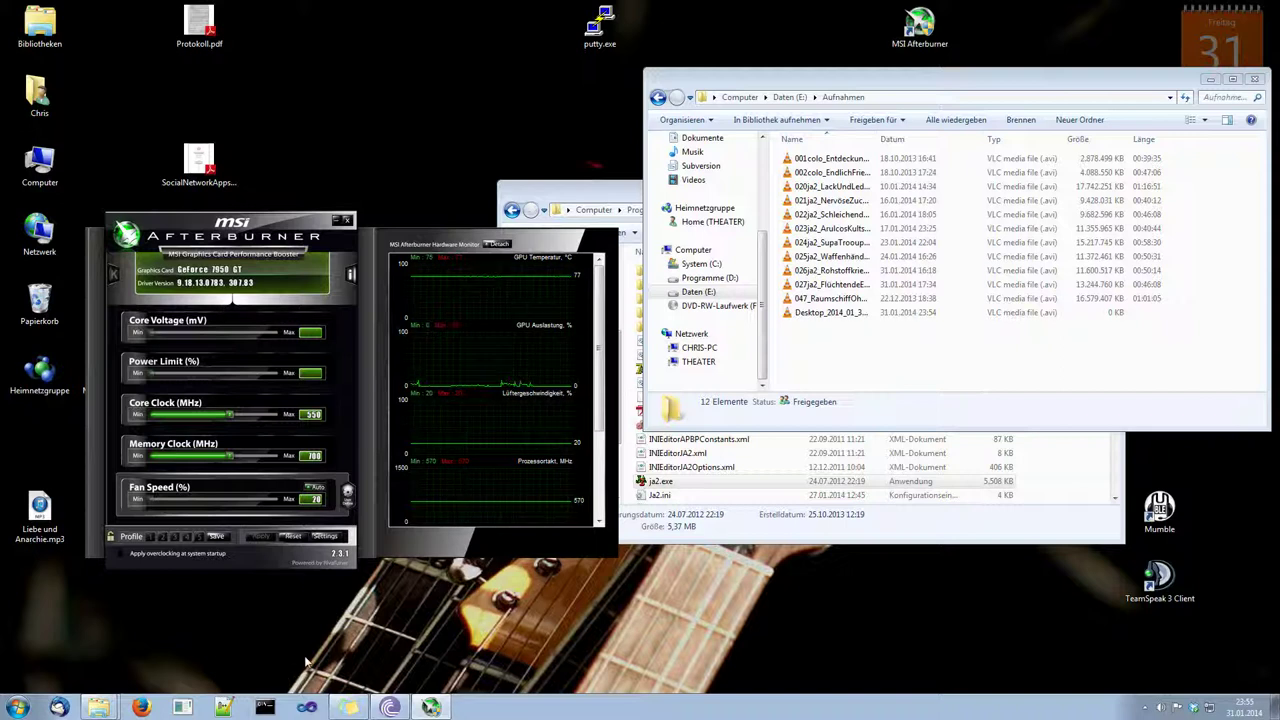
click(328, 541)
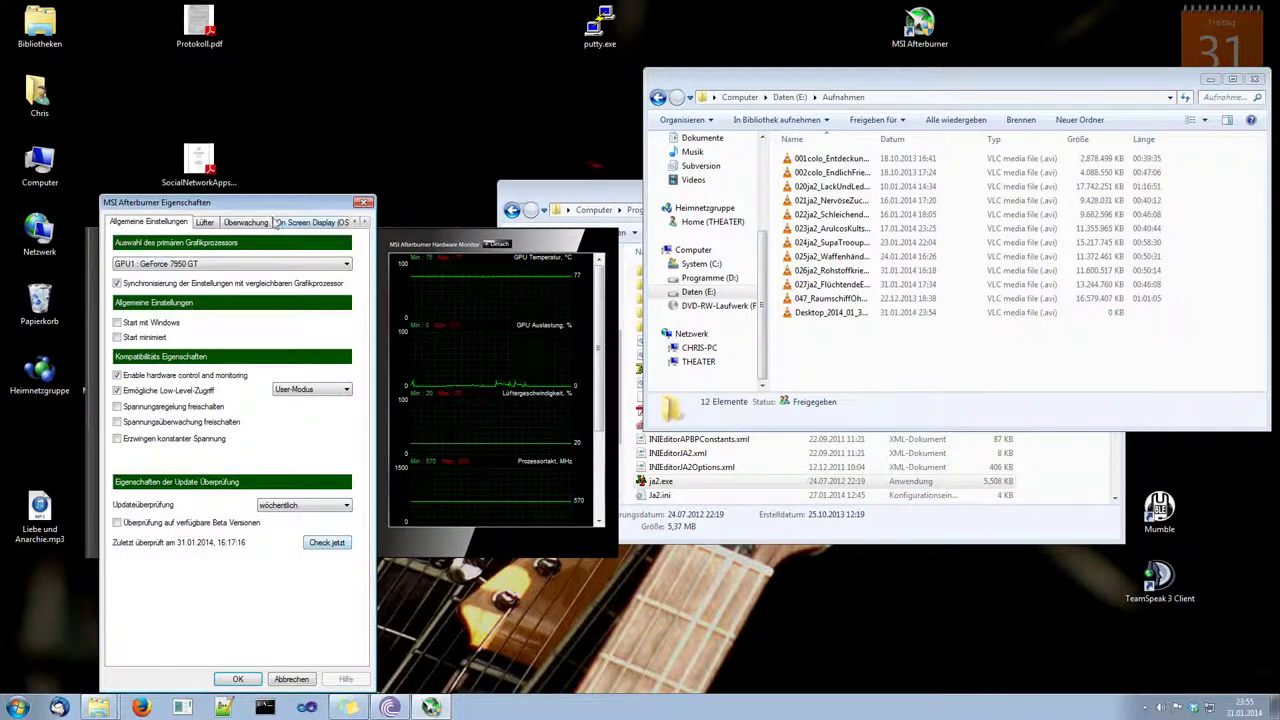
drag(277, 202, 300, 122)
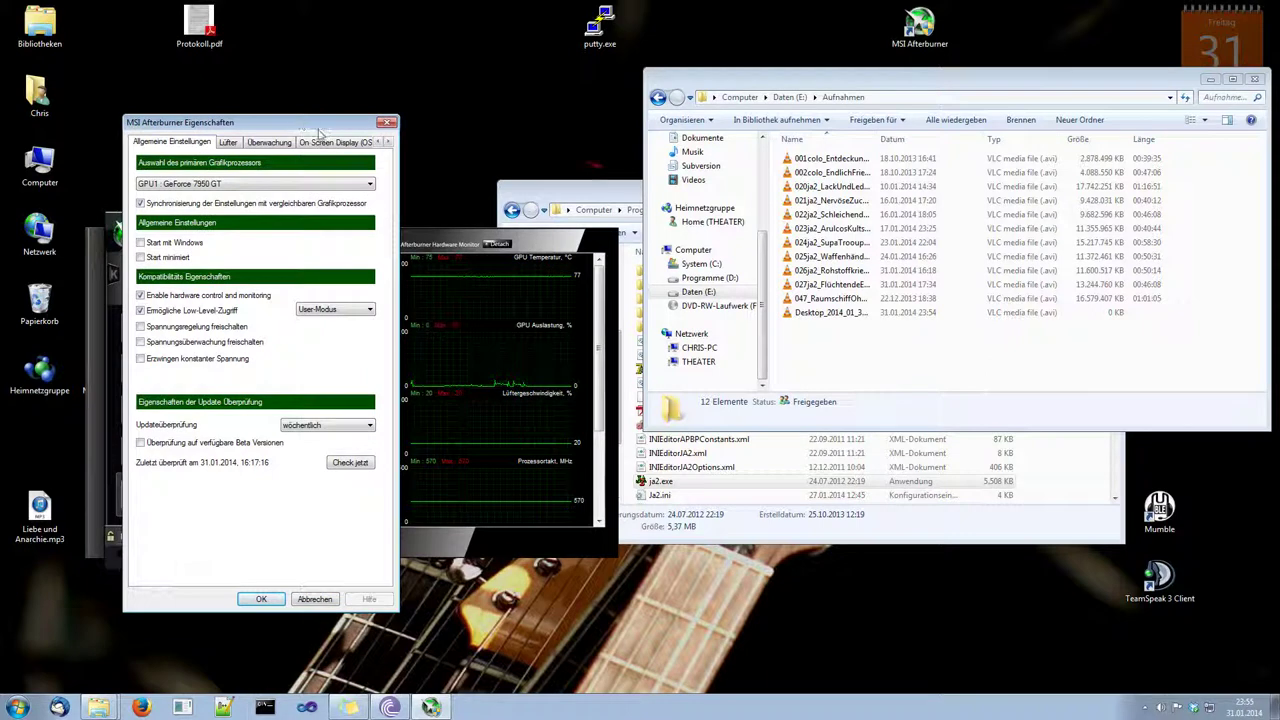
click(388, 142)
click(388, 142)
click(388, 142)
click(388, 142)
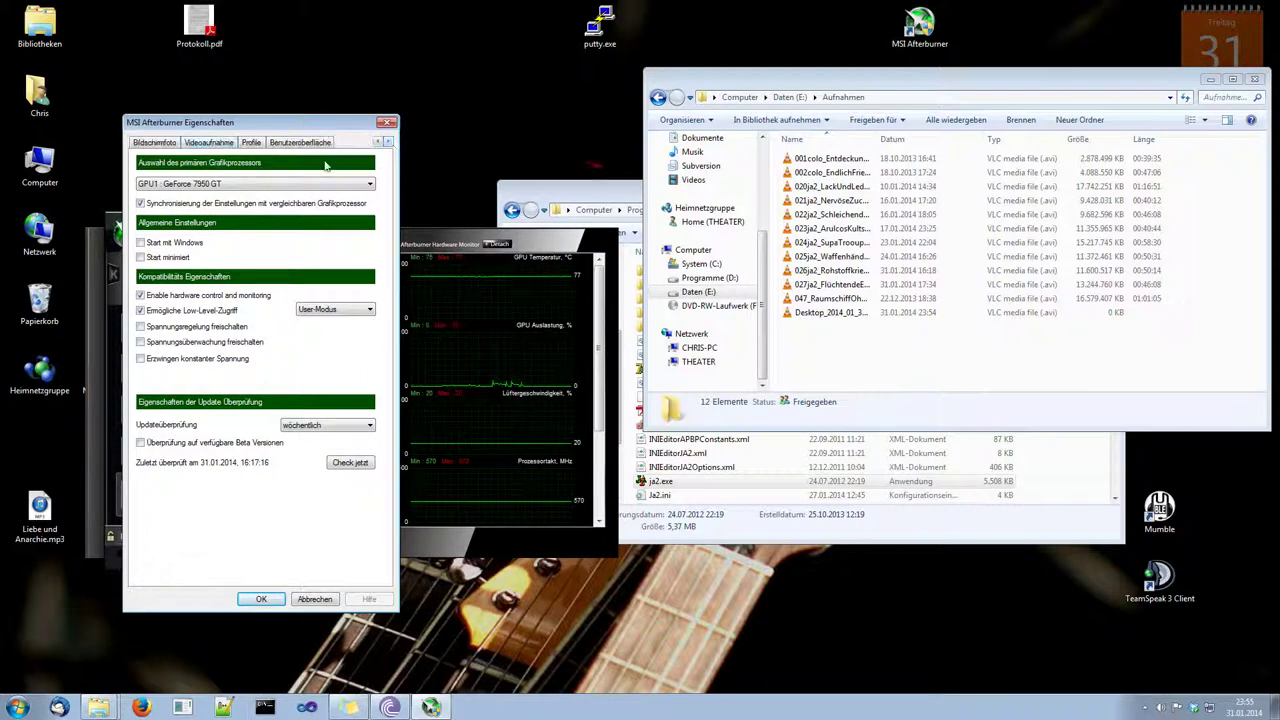
click(210, 143)
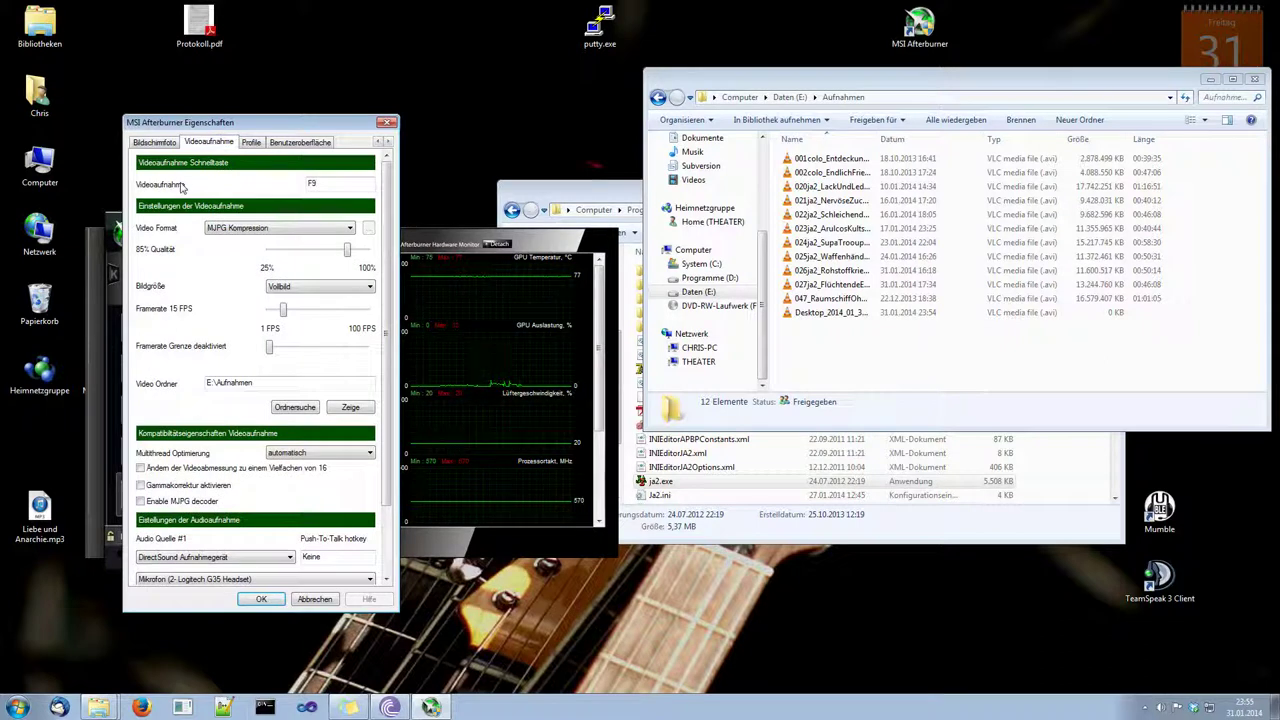
- Examine the available video formats and the quality, frame size and frame rate settings for recordings
drag(388, 205, 388, 176)
click(350, 230)
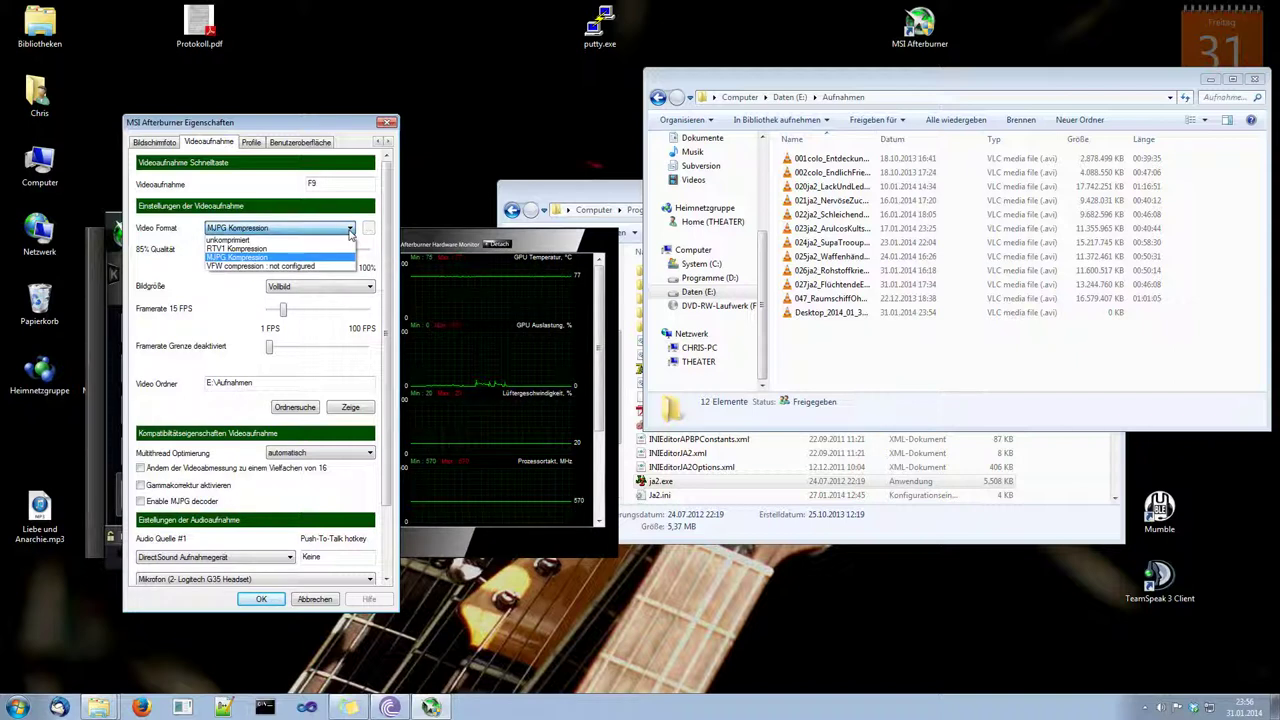
click(350, 230)
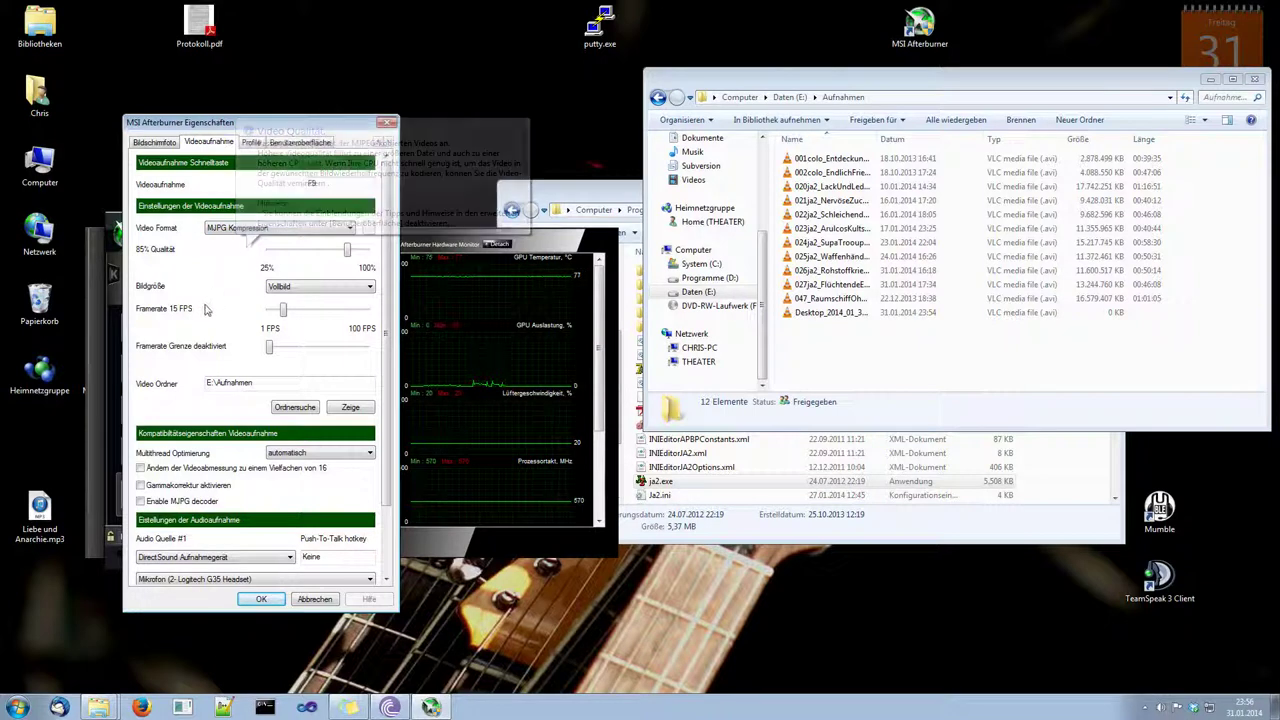
mouse_move(285, 318)
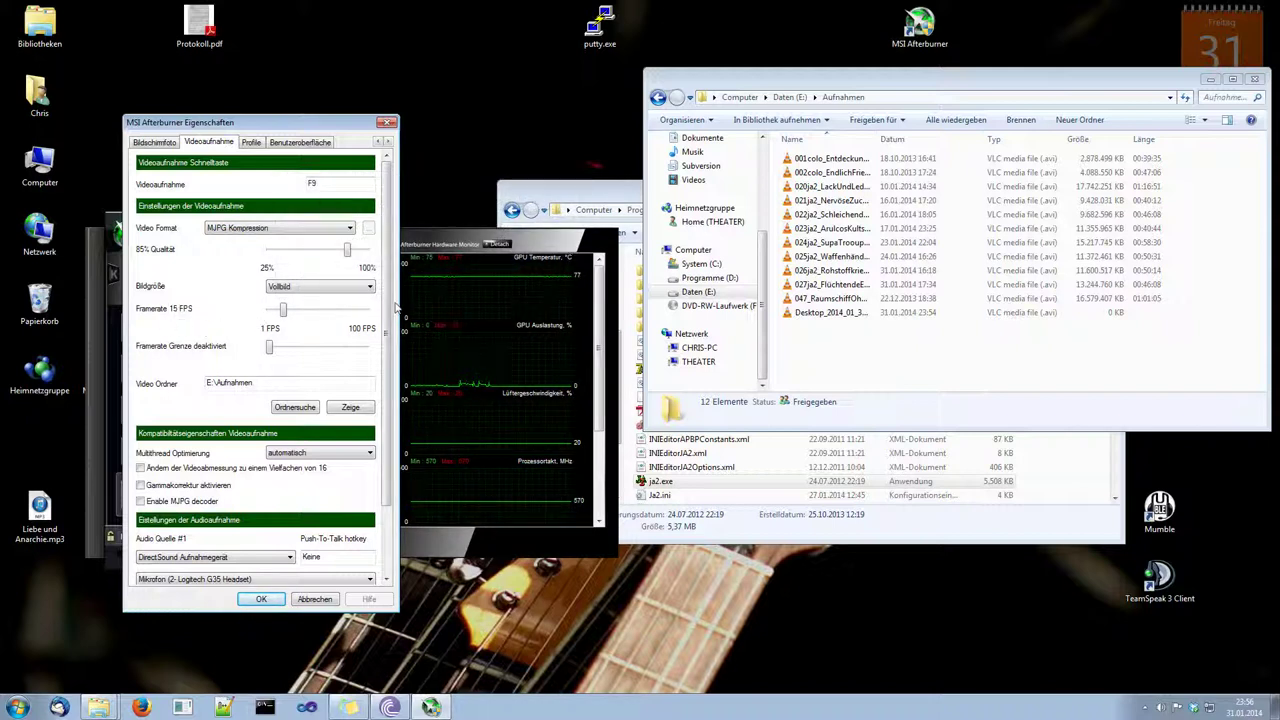
drag(386, 304, 390, 385)
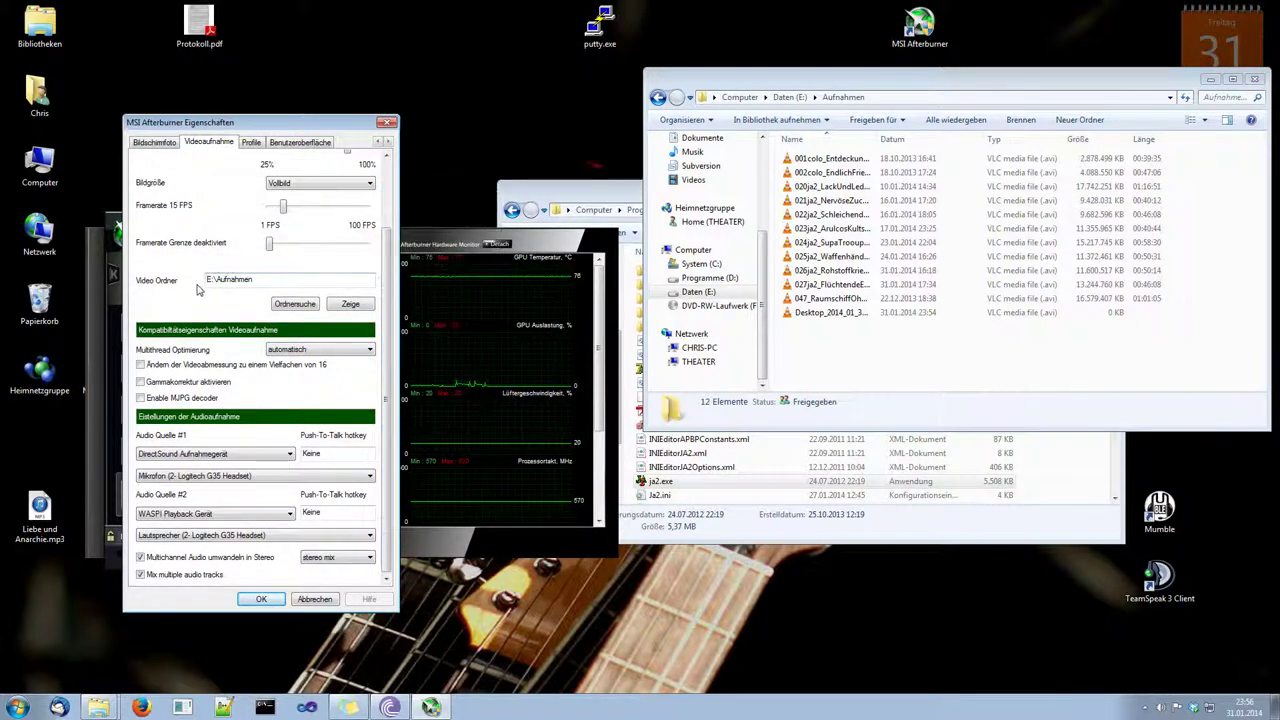
- Check the file size and length of the 024ja2_SupaTrooupa recording in the Aufnahmen folder, then return to the Afterburner properties
click(857, 84)
drag(857, 84, 852, 97)
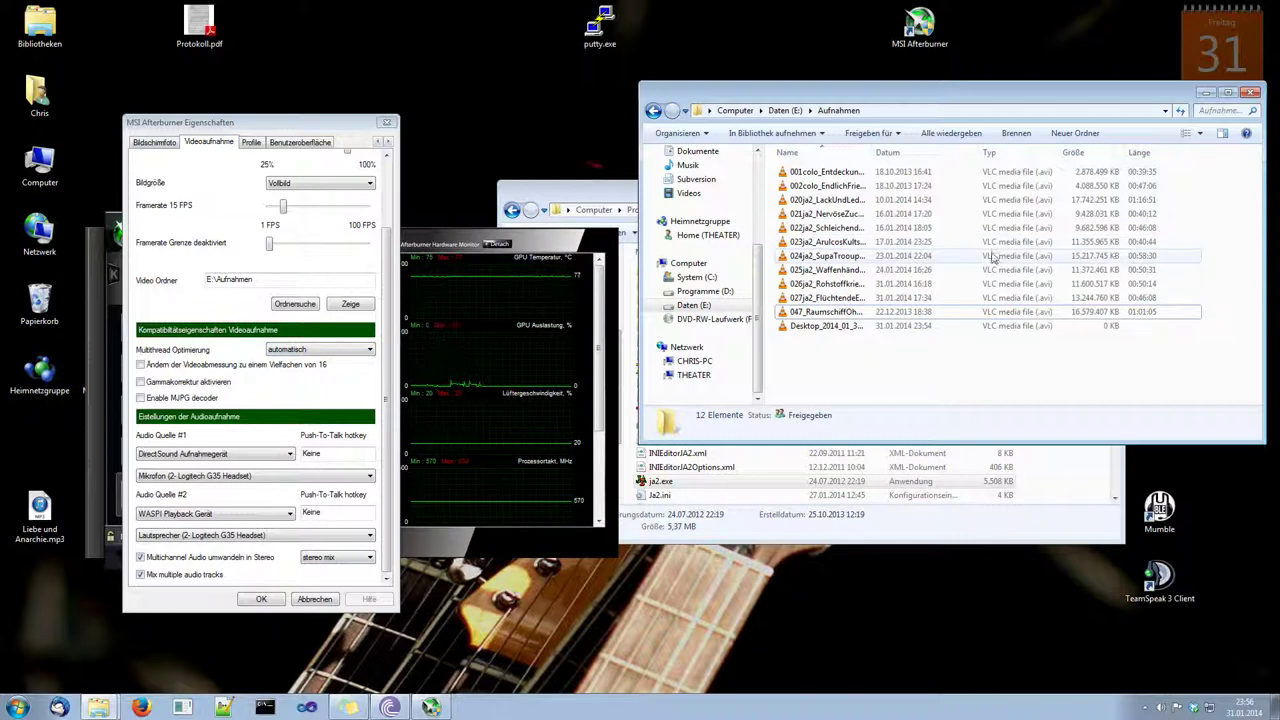
click(864, 256)
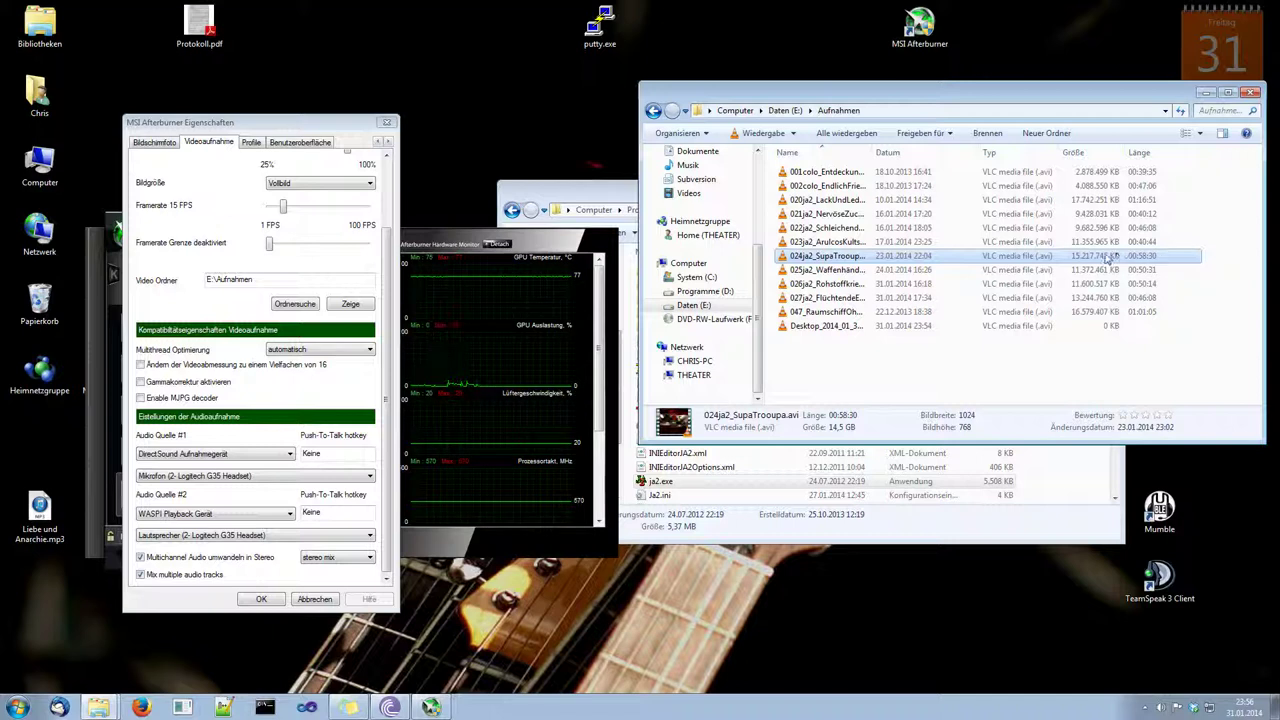
click(338, 132)
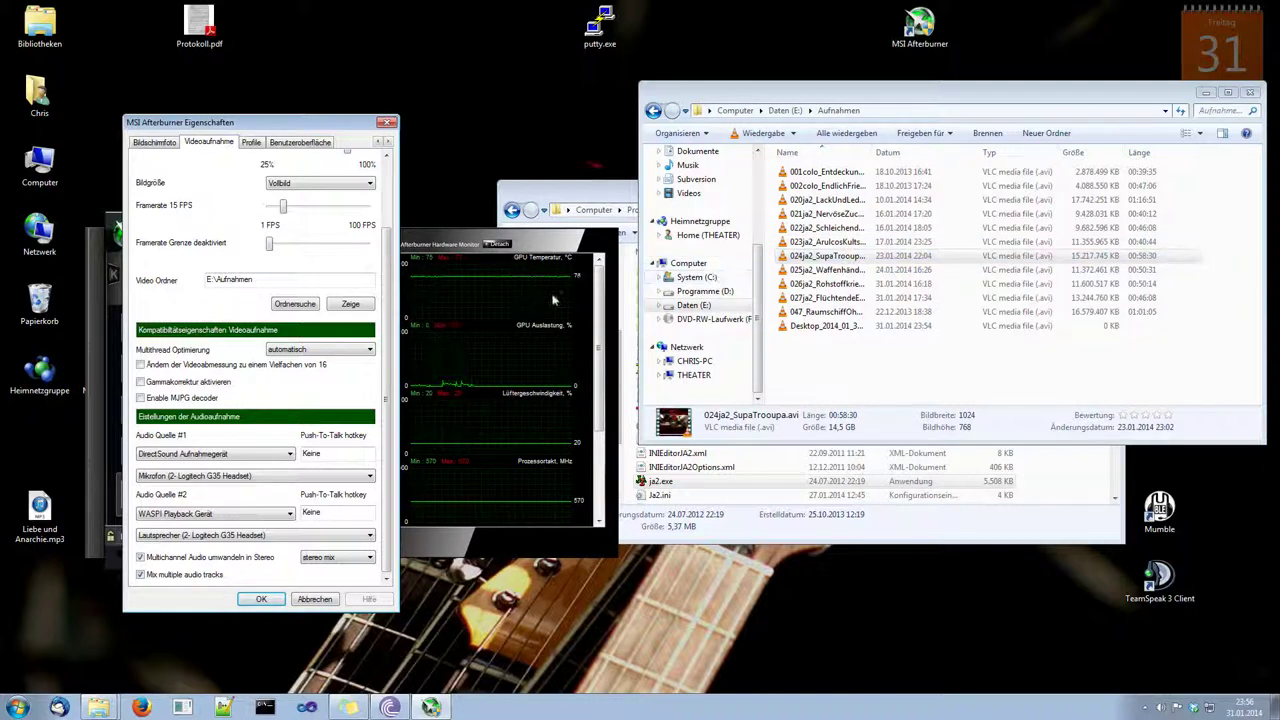
- Examine the device types offered for Audio Quelle #1 in the audio recording settings
mouse_move(386, 345)
mouse_down()
mouse_move(398, 266)
mouse_move(392, 366)
mouse_up()
mouse_move(294, 458)
click(290, 455)
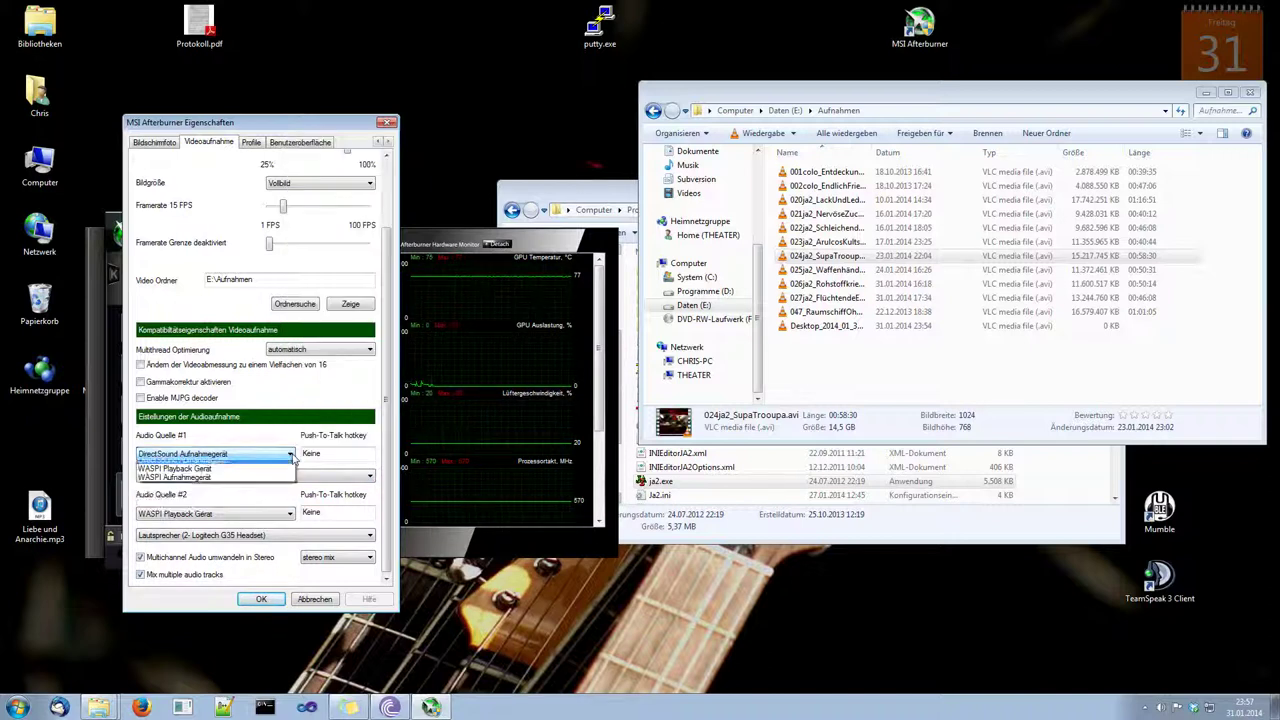
click(292, 456)
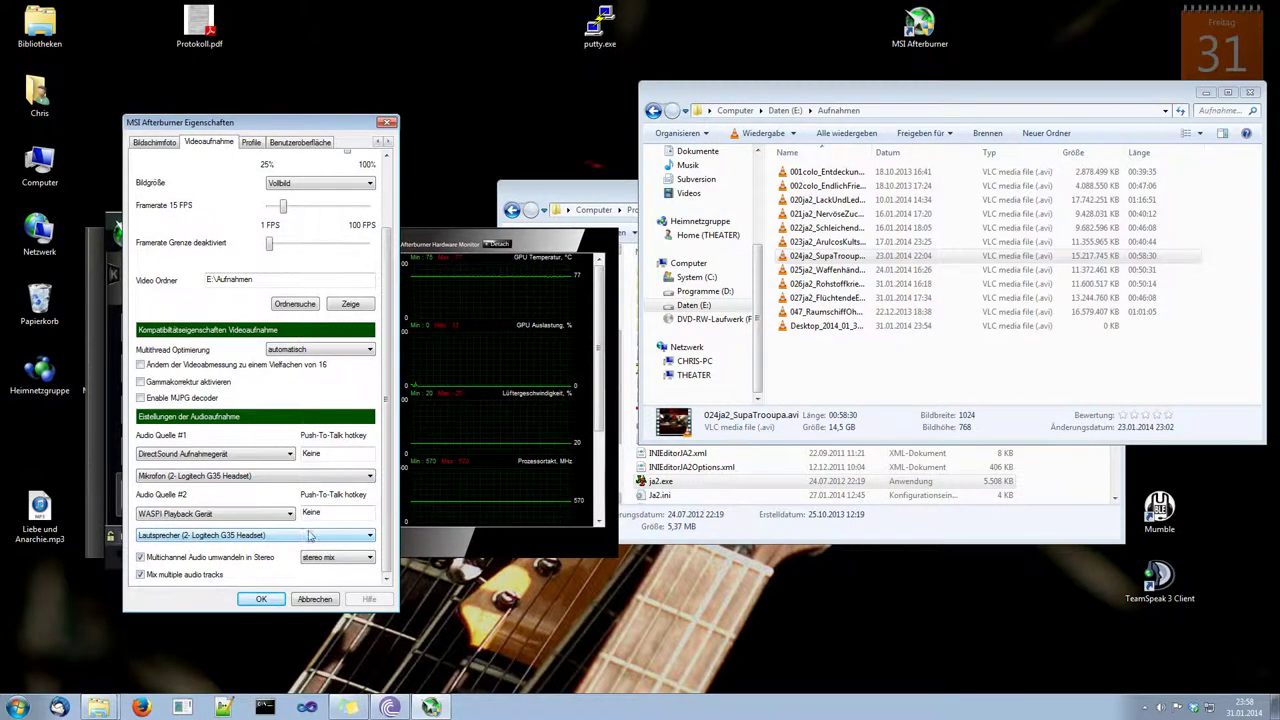
click(290, 454)
click(291, 455)
click(291, 455)
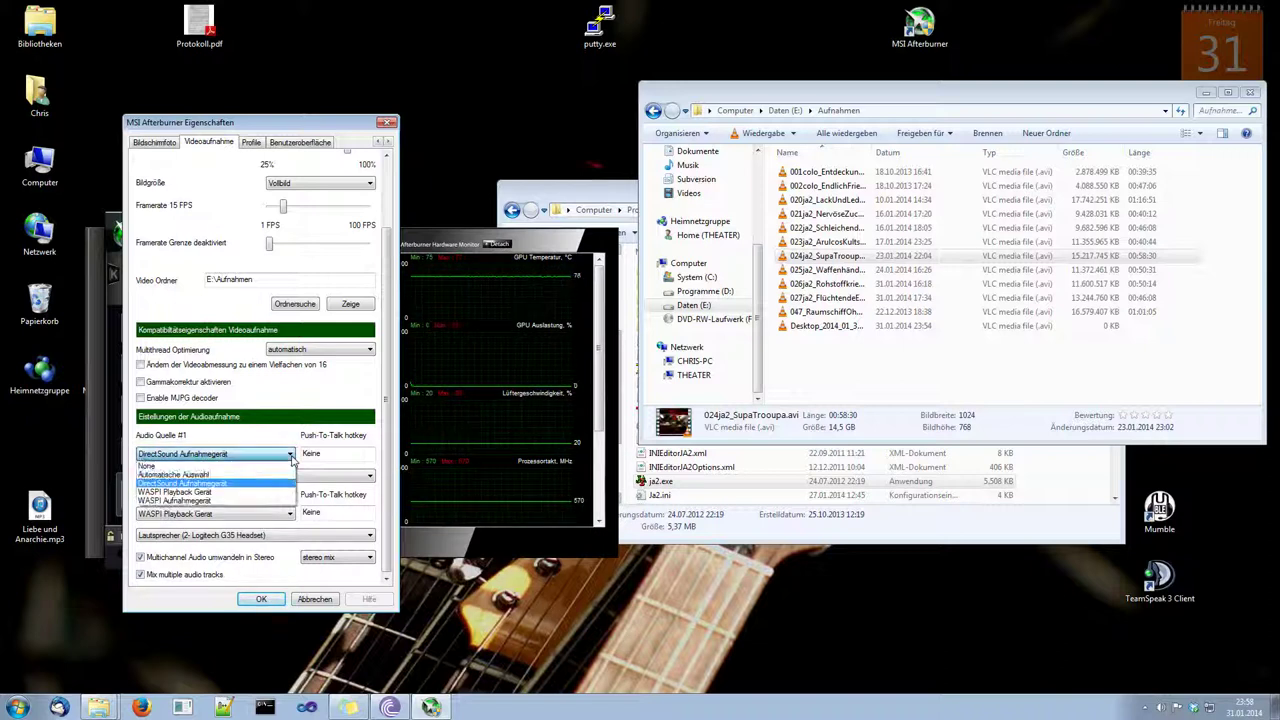
click(291, 455)
click(291, 455)
click(291, 455)
click(291, 455)
click(291, 455)
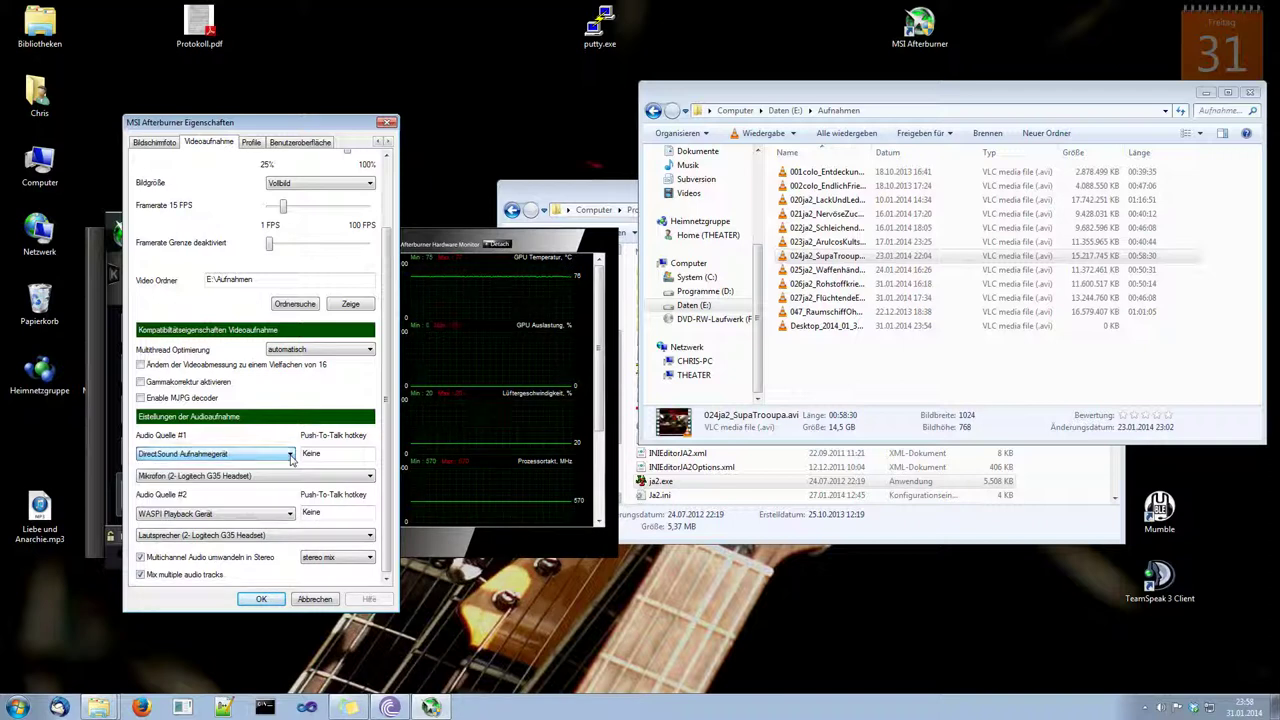
- Examine the device types offered for Audio Quelle #2 and the push-to-talk hotkey options
click(291, 513)
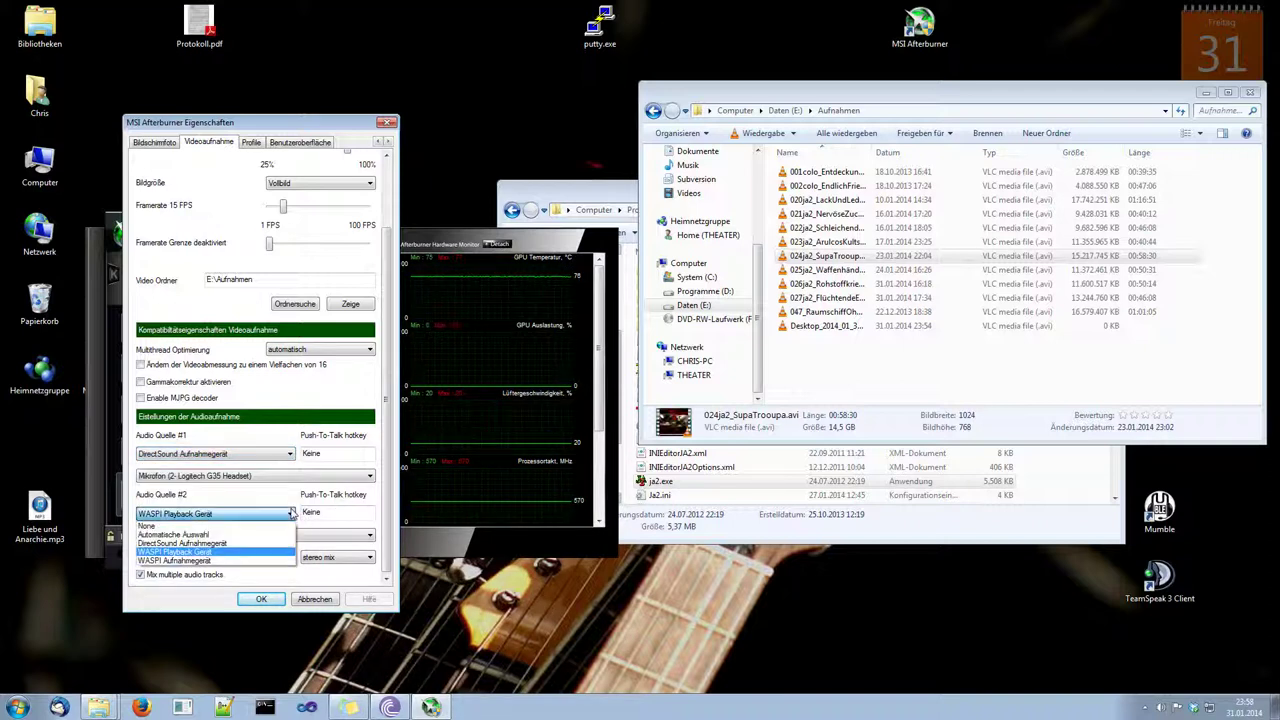
click(291, 513)
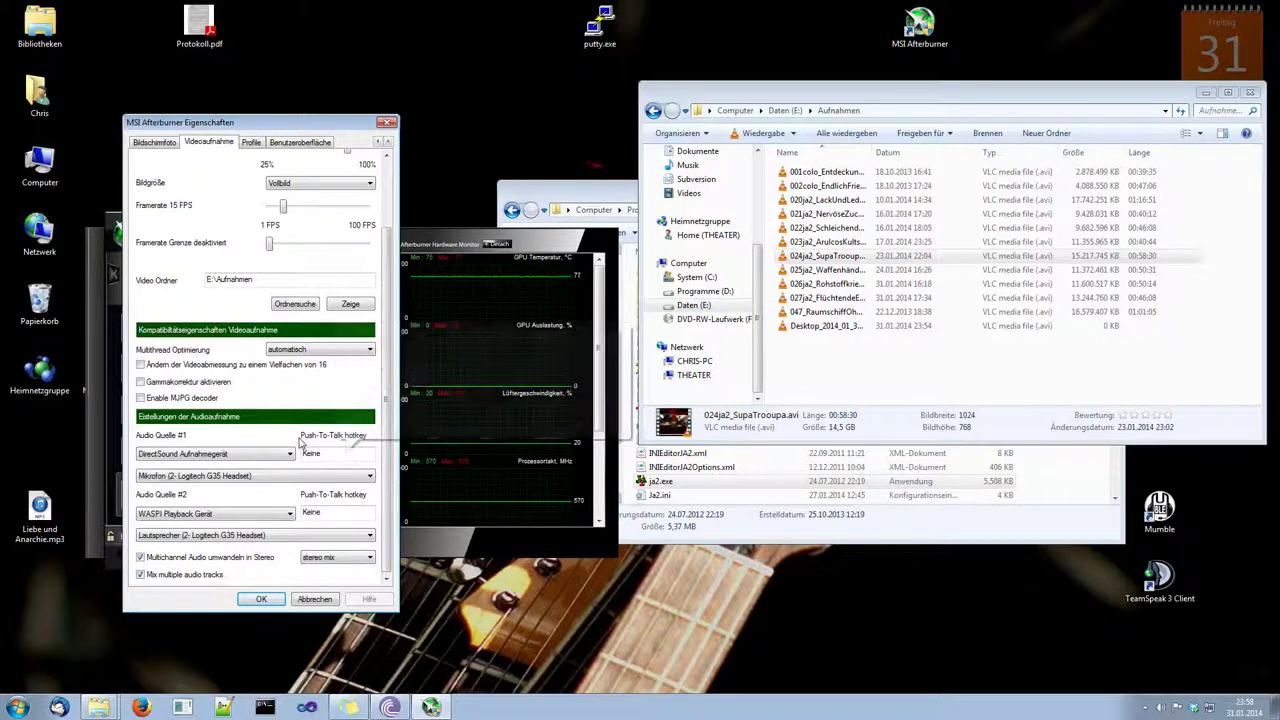
scroll(393, 425, up, 1)
scroll(394, 425, down, 1)
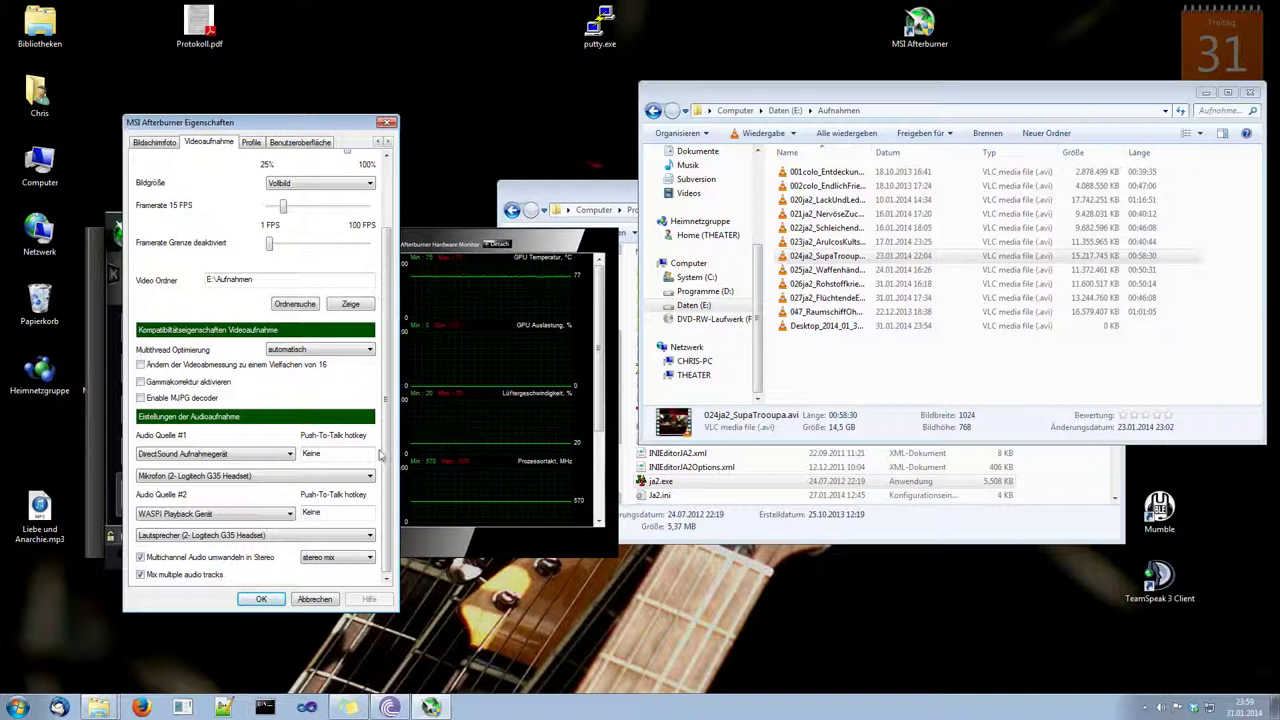
- Choose DirectSound Aufnahmegerät for Audio Quelle #1 and review the video and audio recording settings
click(280, 456)
click(240, 483)
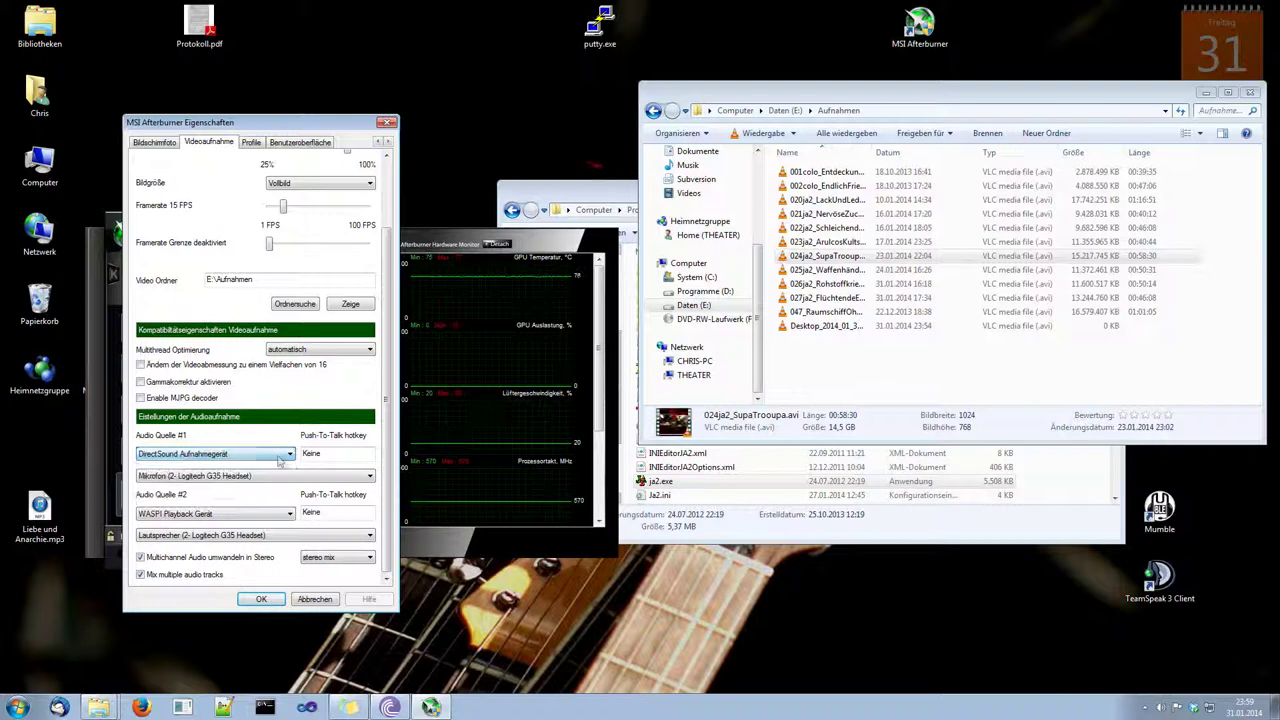
scroll(391, 418, up, 4)
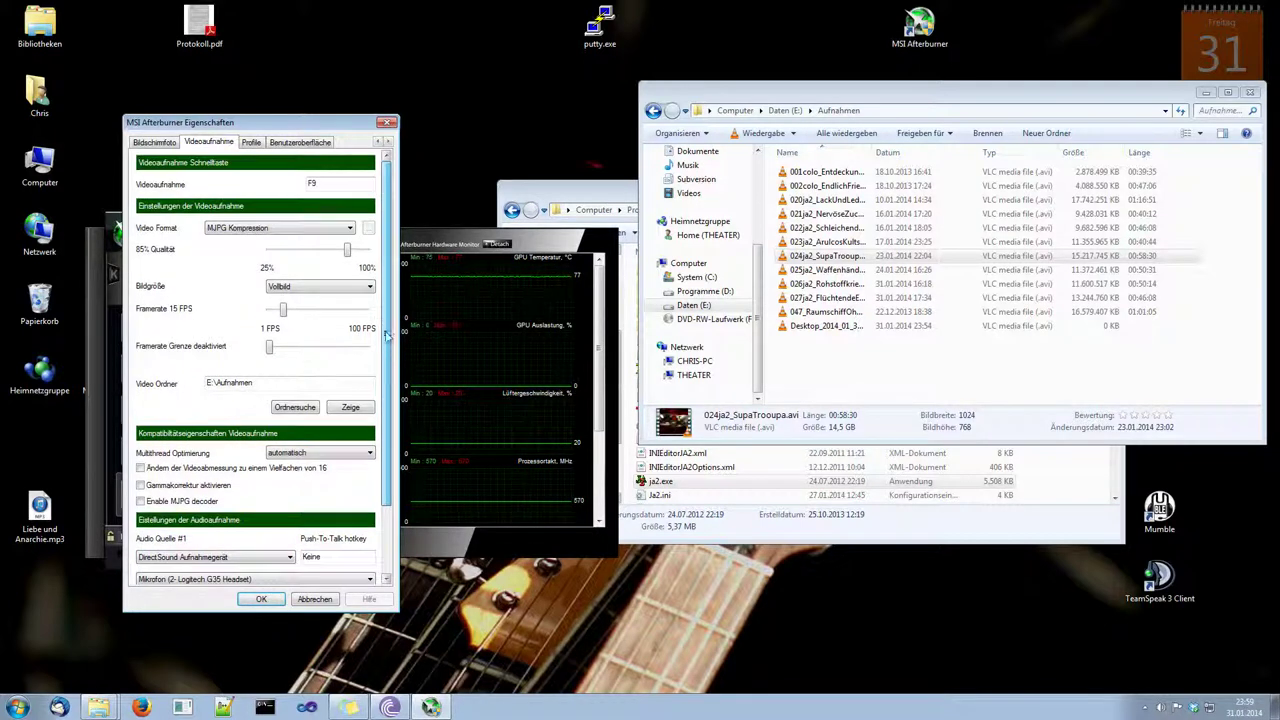
scroll(387, 312, down, 4)
scroll(389, 304, up, 4)
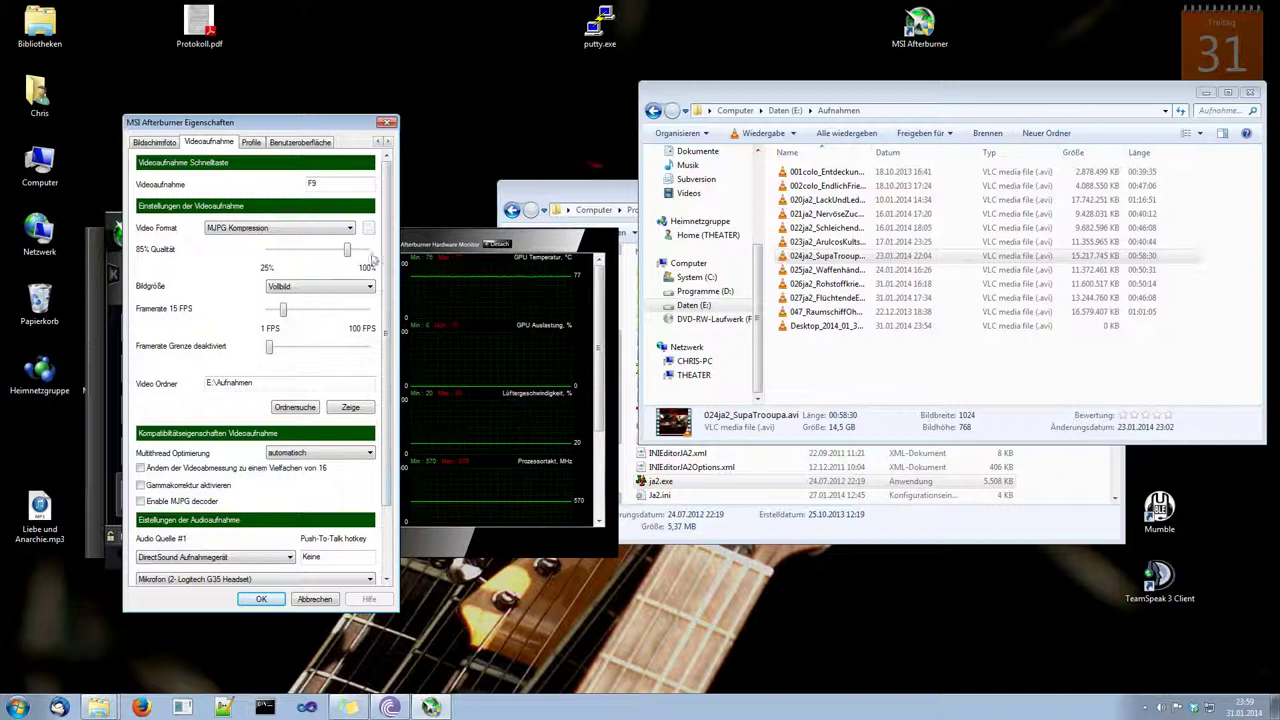
scroll(418, 356, down, 3)
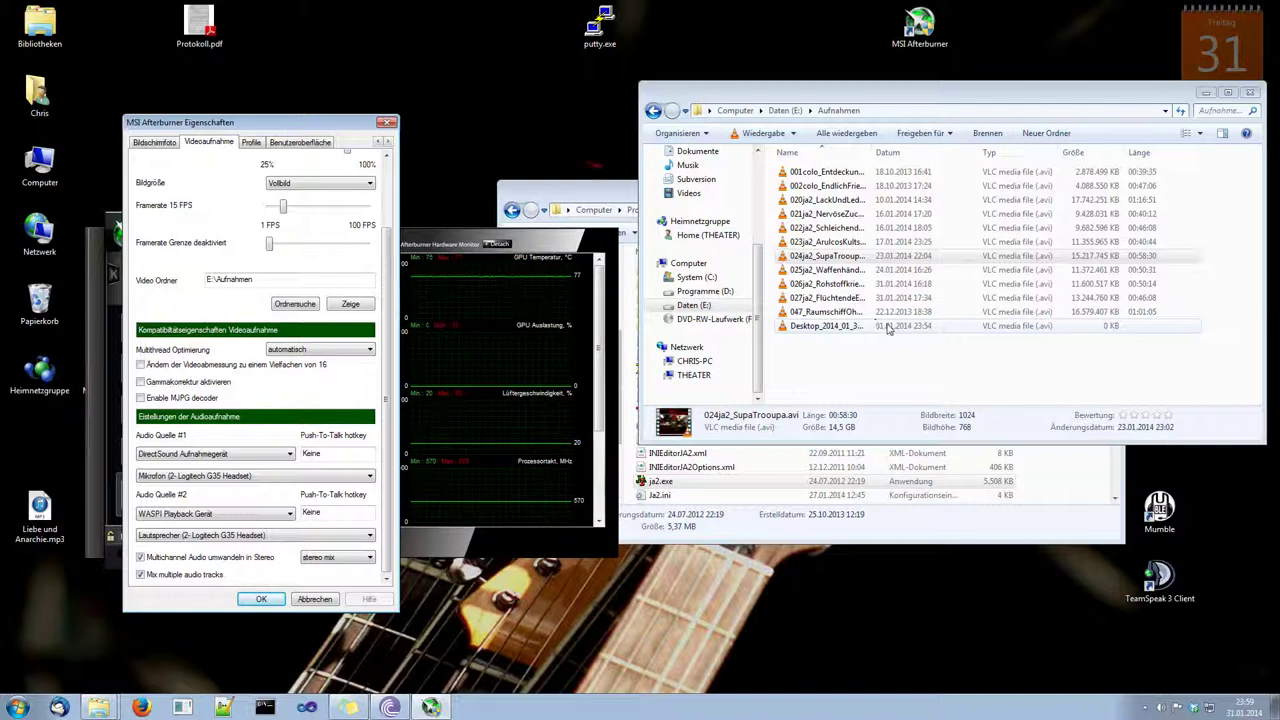
- Reposition the properties dialog and accept the recording settings
drag(350, 120, 379, 113)
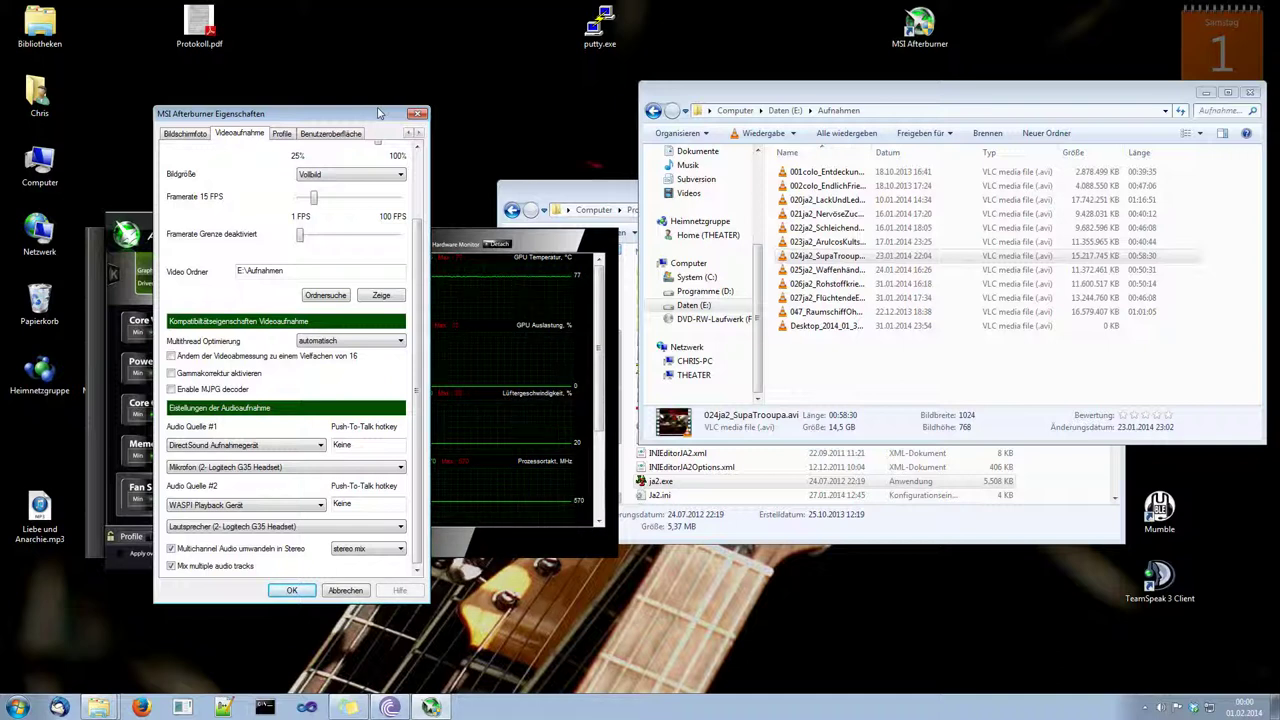
mouse_move(380, 113)
mouse_down()
mouse_move(389, 132)
mouse_move(438, 132)
mouse_move(355, 131)
mouse_move(488, 145)
mouse_move(380, 135)
mouse_up()
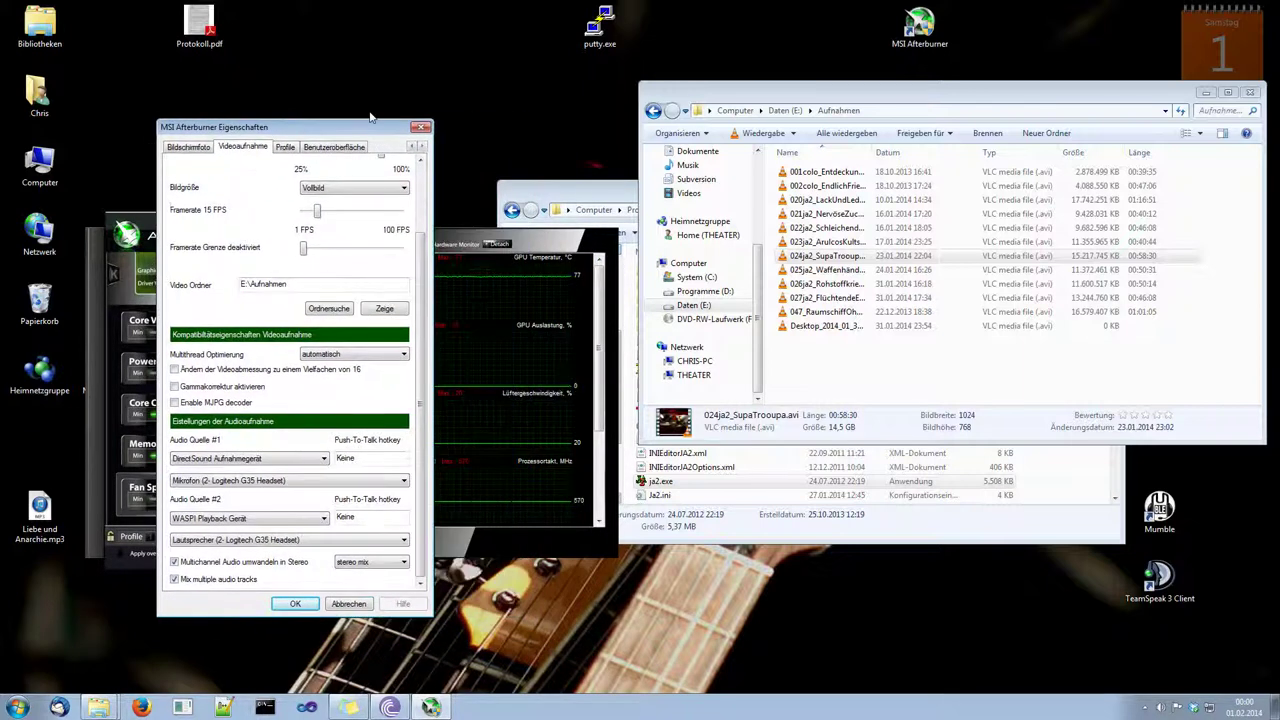
drag(370, 118, 368, 119)
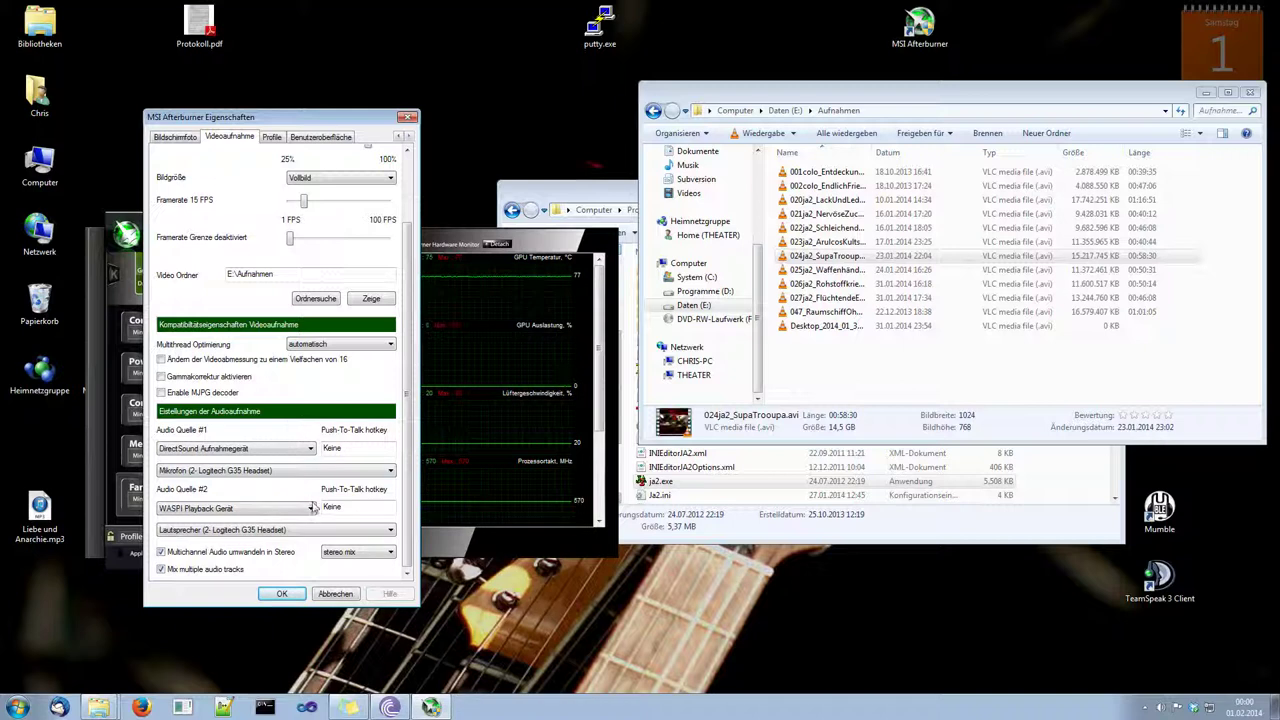
click(287, 595)
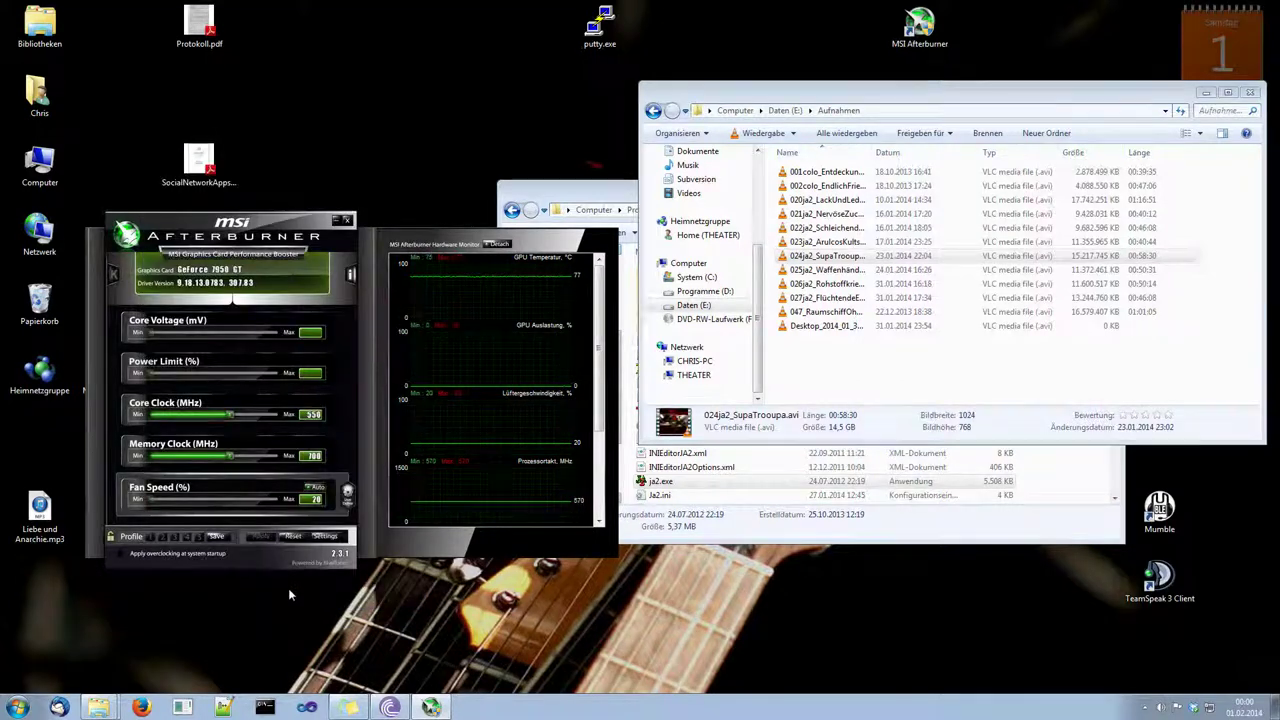